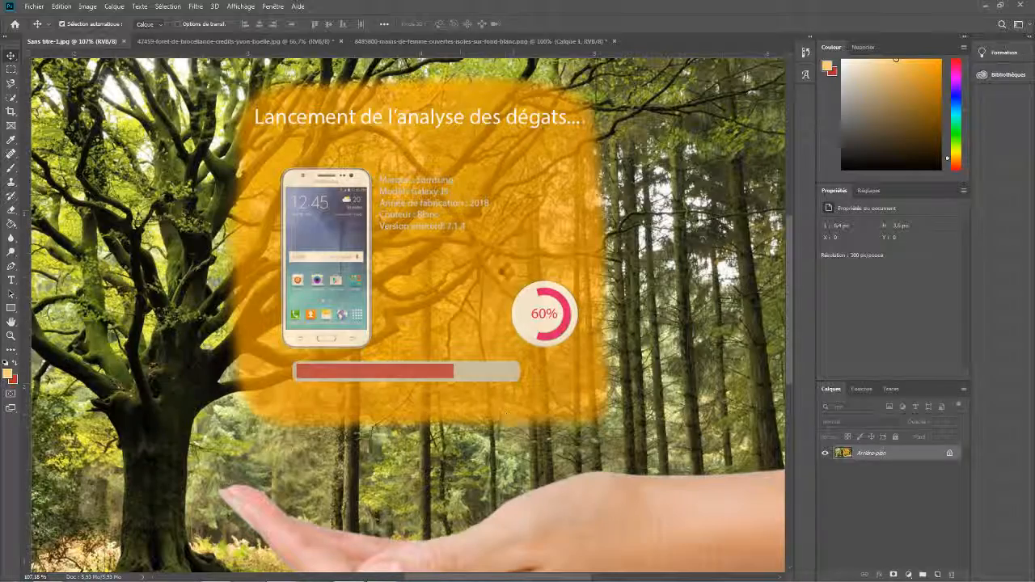
# Look over the finished composite, then the open forest image and the cut-out hand image.
pyautogui.scroll(-2, 455, 331)
pyautogui.scroll(5, 451, 332)
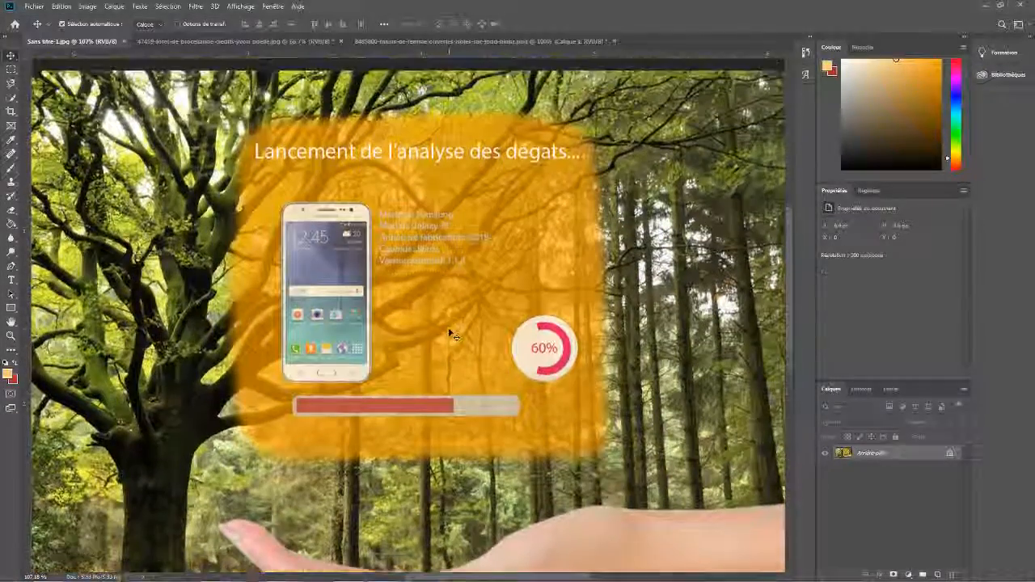
pyautogui.scroll(-2, 451, 332)
pyautogui.click(226, 41)
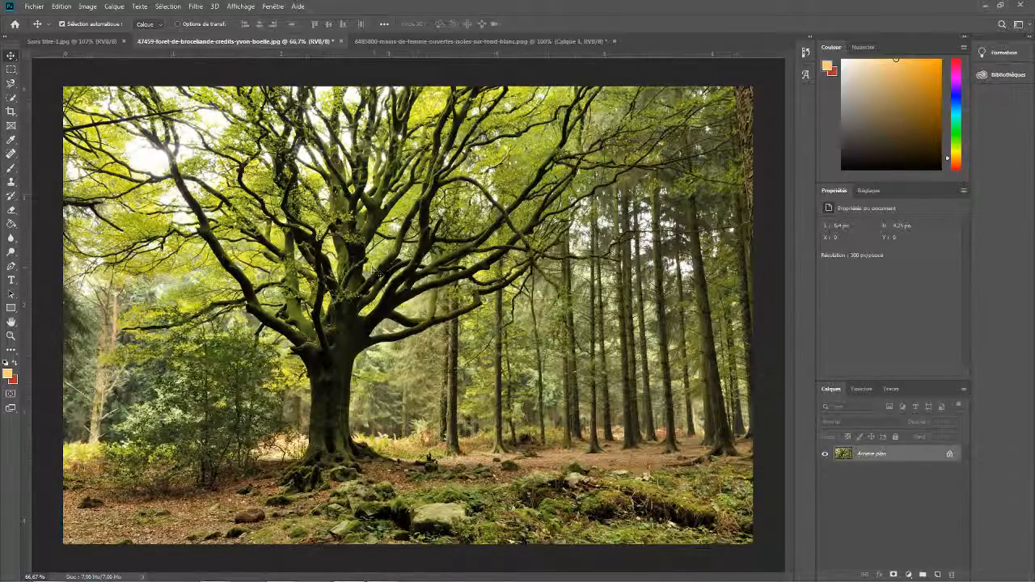
pyautogui.click(374, 42)
pyautogui.moveTo(459, 383); pyautogui.dragTo(377, 263)
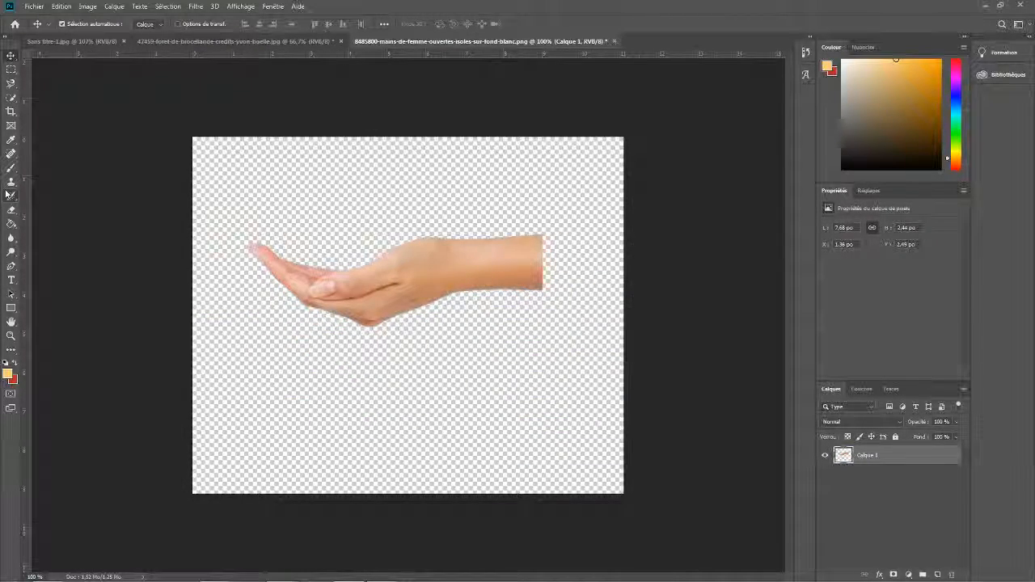
pyautogui.click(10, 307)
pyautogui.moveTo(270, 183); pyautogui.dragTo(384, 218)
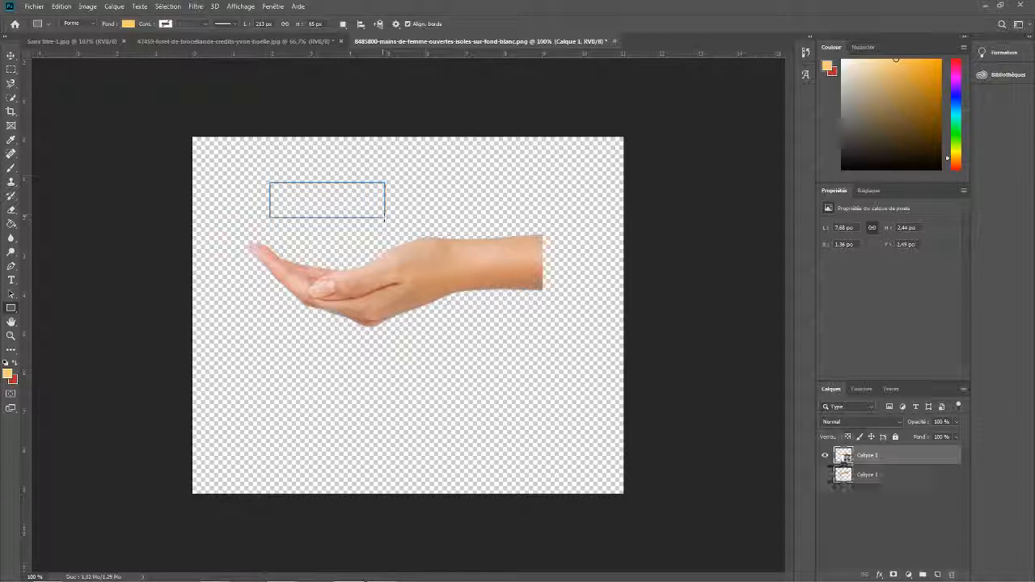
pyautogui.hotkey('ctrl', 'z')
# Move the cut-out hand into the forest image against its right edge and enlarge it to about 288%.
pyautogui.press('v')
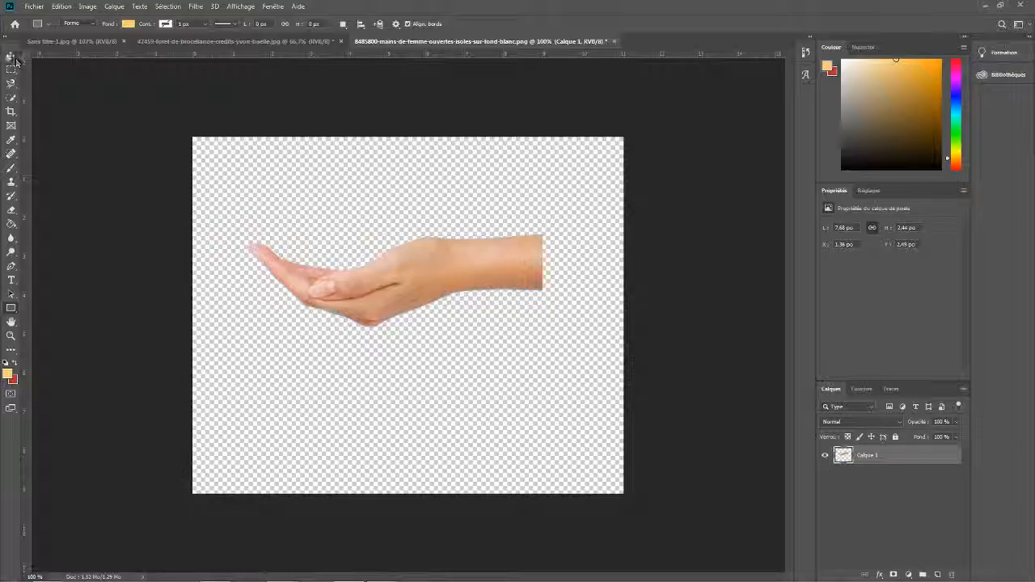
pyautogui.moveTo(418, 307); pyautogui.dragTo(659, 346)
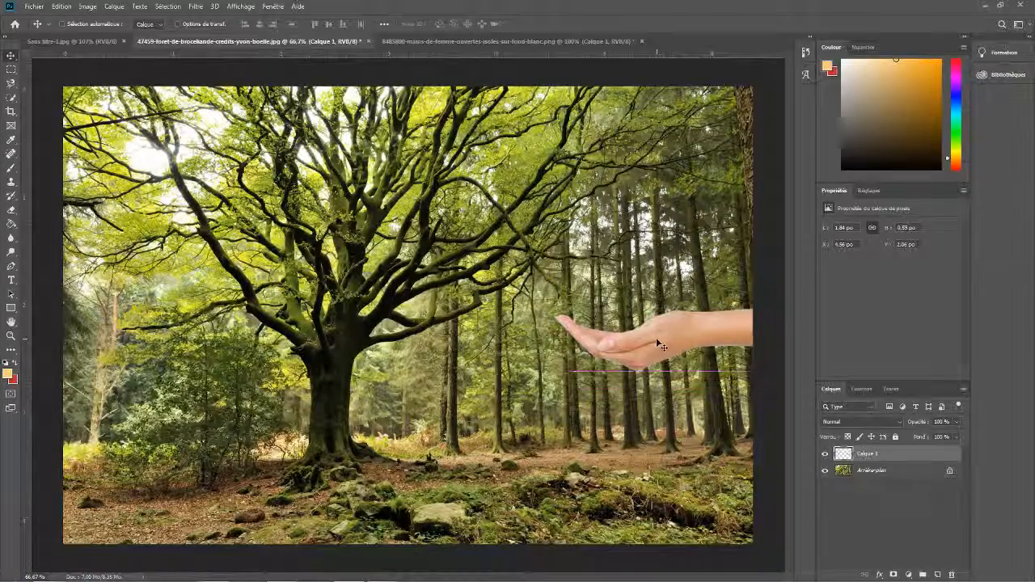
pyautogui.hotkey('ctrl', 't')
pyautogui.moveTo(556, 312); pyautogui.dragTo(206, 139)
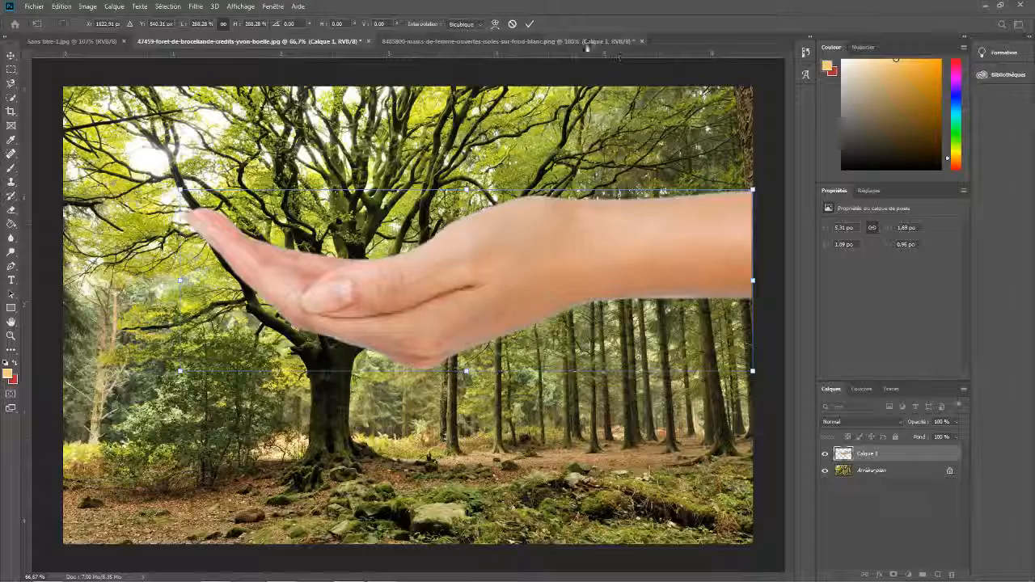
pyautogui.click(528, 24)
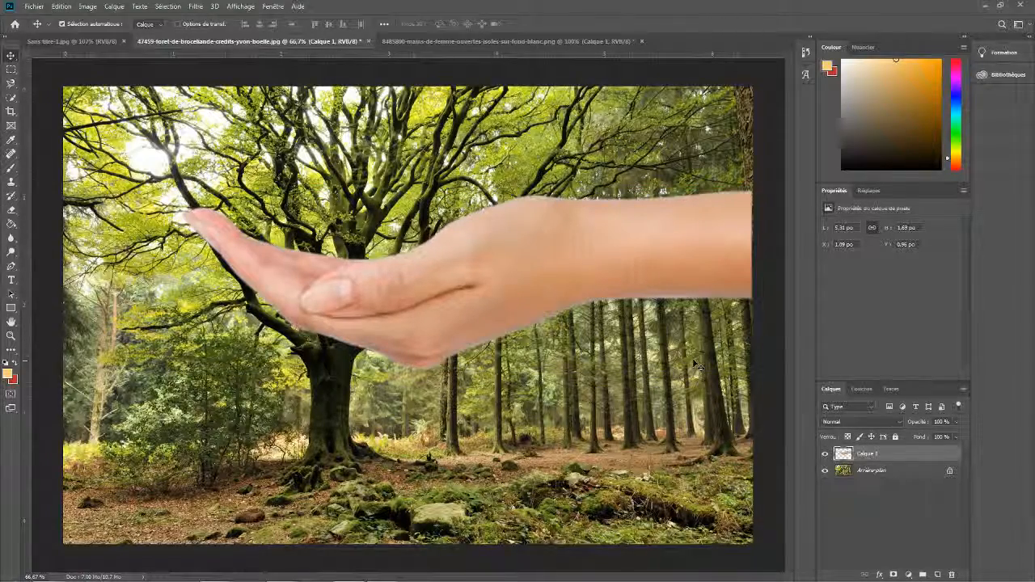
# Add a layer mask to the hand layer and set the Brush to about 138 px with about 54% hardness.
pyautogui.click(893, 575)
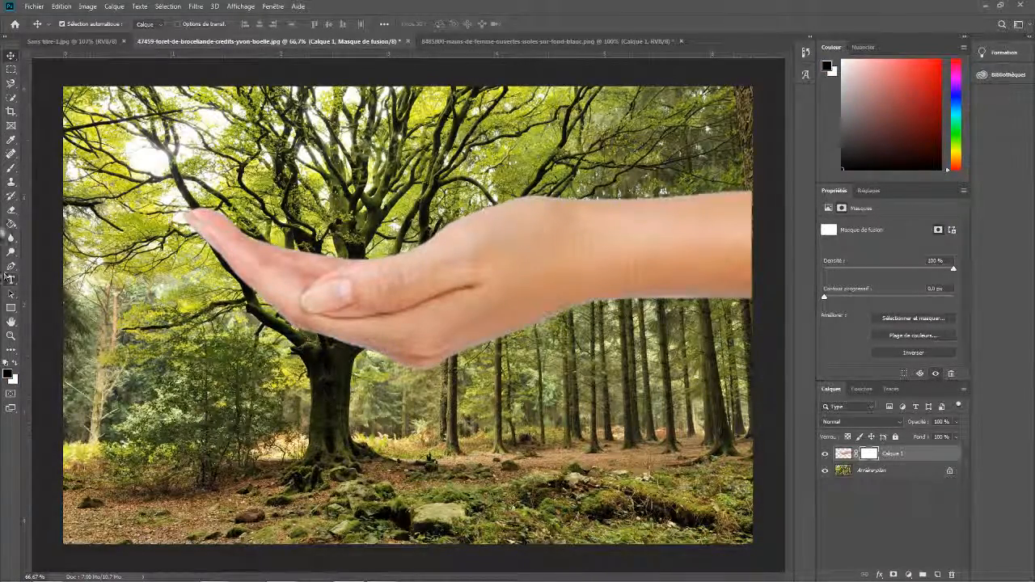
pyautogui.click(10, 168)
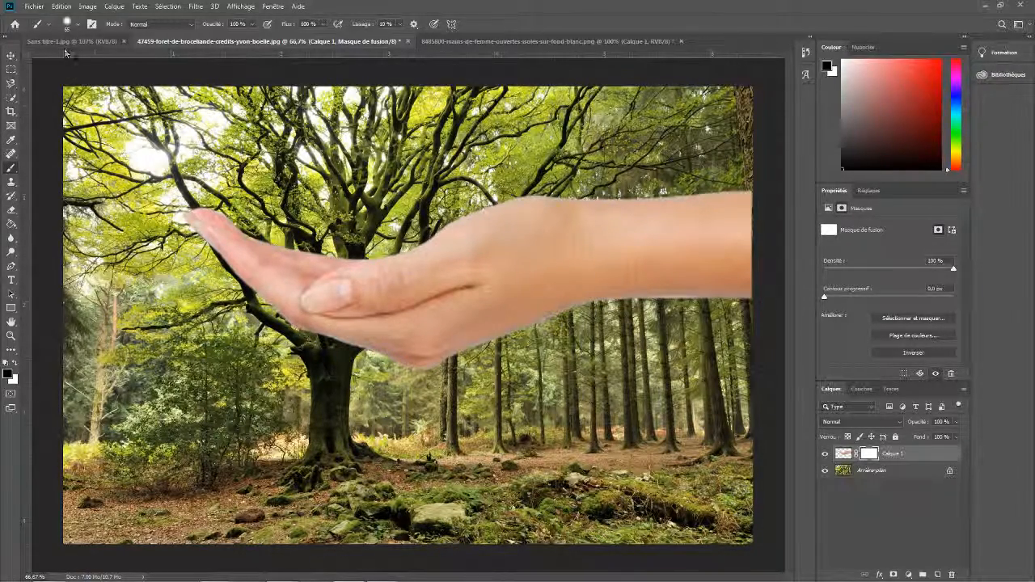
pyautogui.click(71, 25)
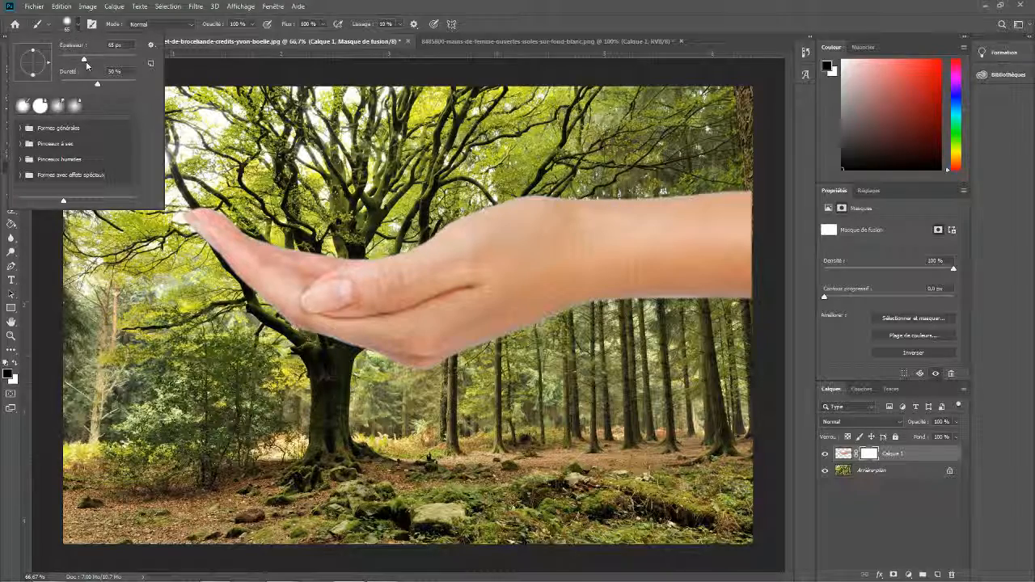
pyautogui.moveTo(85, 62)
pyautogui.mouseDown()
pyautogui.moveTo(105, 63)
pyautogui.moveTo(110, 86)
pyautogui.mouseUp()
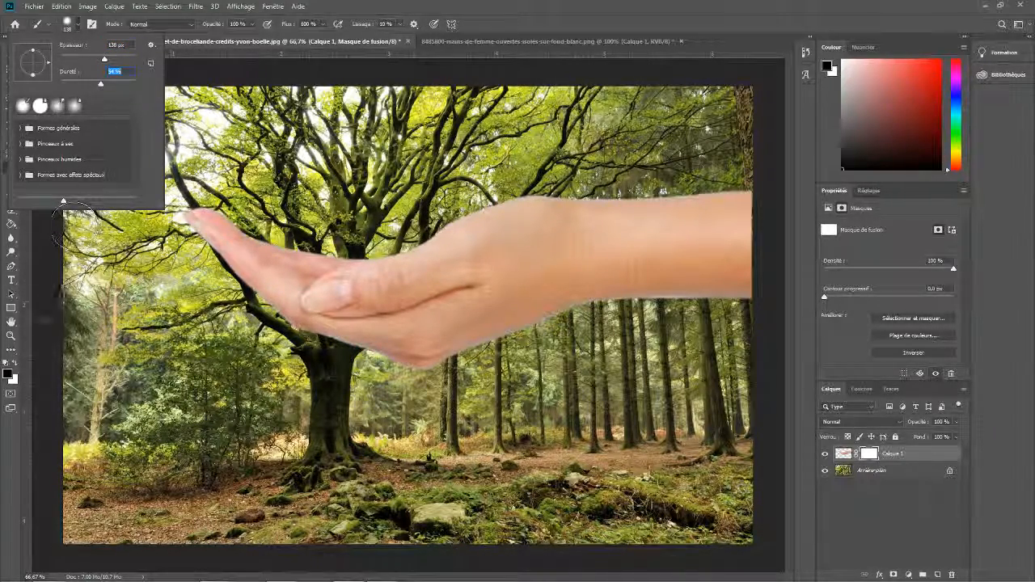
pyautogui.click(9, 453)
# Paint black on the layer mask over the fingers, palm and forearm to hide the whole hand.
pyautogui.click(245, 260)
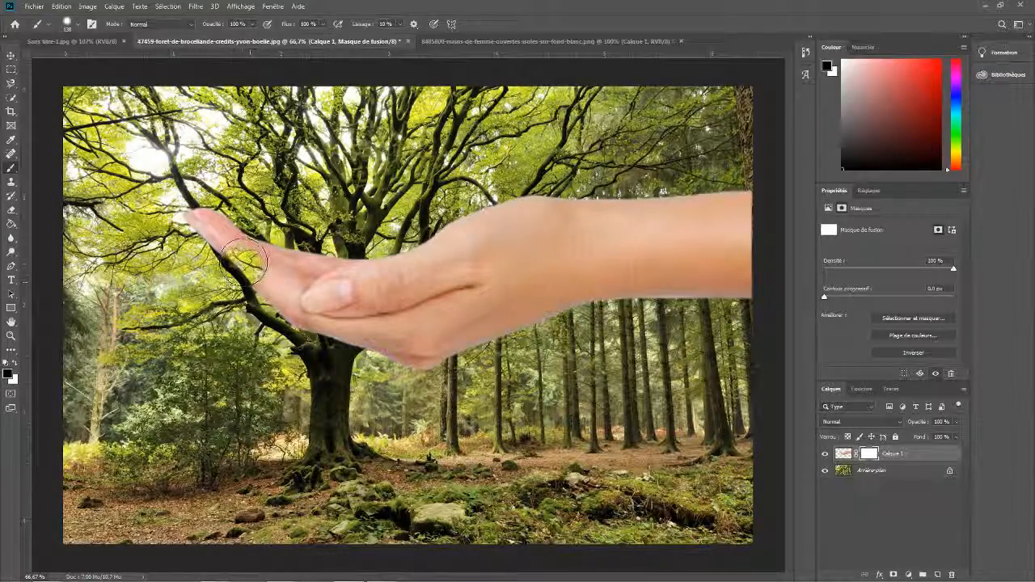
pyautogui.click(218, 234)
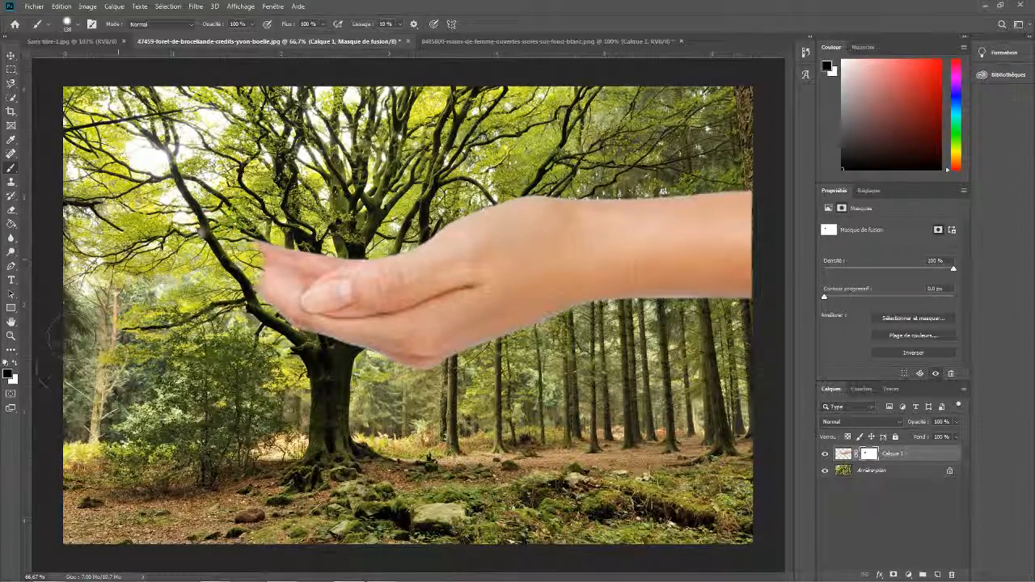
pyautogui.click(232, 242)
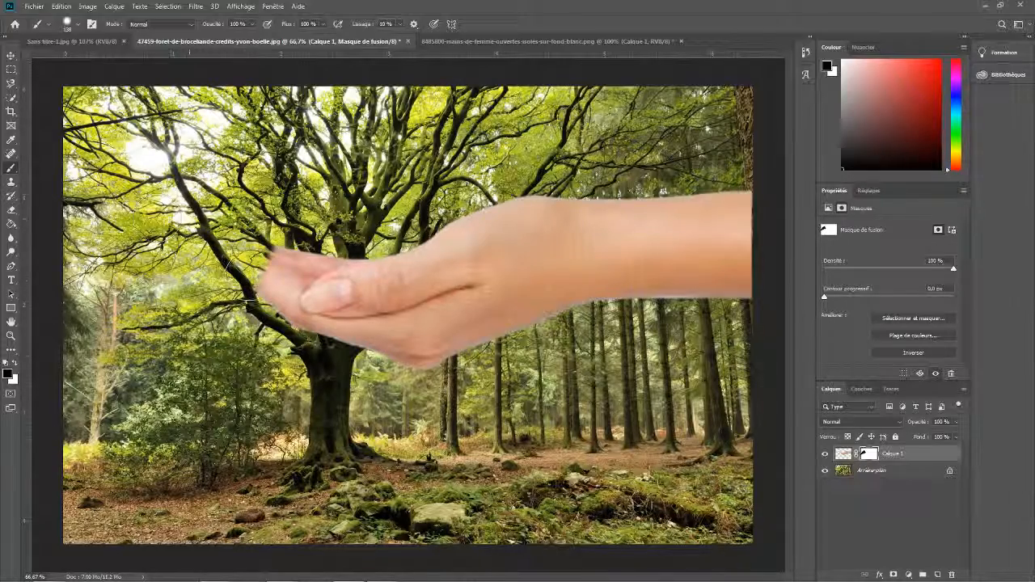
pyautogui.moveTo(346, 313)
pyautogui.mouseDown()
pyautogui.moveTo(412, 302)
pyautogui.moveTo(399, 343)
pyautogui.moveTo(422, 346)
pyautogui.mouseUp()
pyautogui.moveTo(692, 301)
pyautogui.mouseDown()
pyautogui.moveTo(732, 235)
pyautogui.moveTo(679, 211)
pyautogui.moveTo(535, 308)
pyautogui.moveTo(687, 178)
pyautogui.moveTo(473, 275)
pyautogui.moveTo(513, 203)
pyautogui.mouseUp()
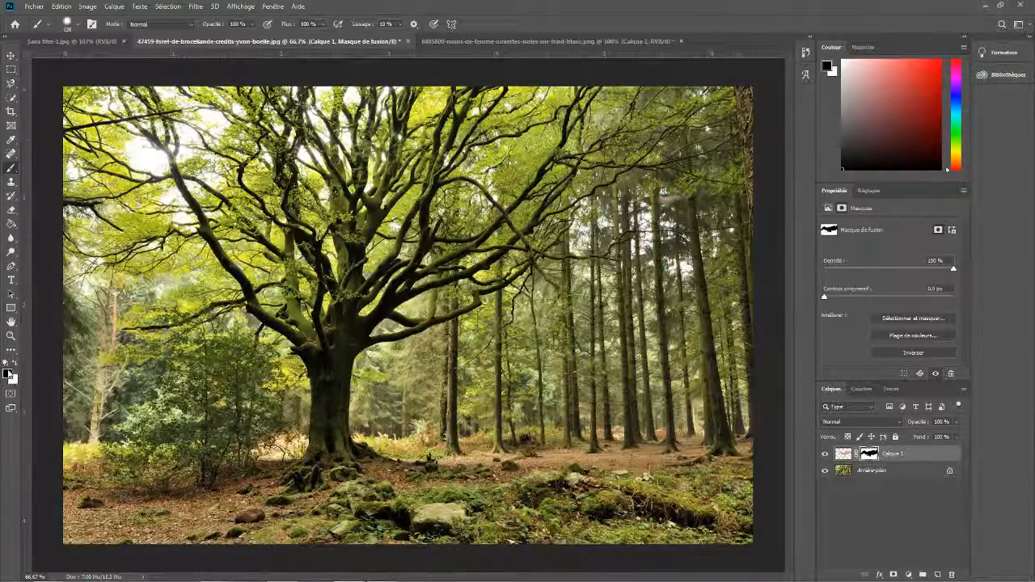
# Paint white on the layer mask from the fingertips to the forearm to reveal the hand again.
pyautogui.press('x')
pyautogui.moveTo(277, 273)
pyautogui.mouseDown()
pyautogui.moveTo(425, 254)
pyautogui.moveTo(393, 278)
pyautogui.moveTo(517, 289)
pyautogui.mouseUp()
pyautogui.moveTo(279, 271)
pyautogui.mouseDown()
pyautogui.moveTo(241, 253)
pyautogui.moveTo(187, 216)
pyautogui.mouseUp()
pyautogui.moveTo(242, 276)
pyautogui.mouseDown()
pyautogui.moveTo(522, 236)
pyautogui.moveTo(608, 285)
pyautogui.mouseUp()
pyautogui.moveTo(671, 275)
pyautogui.mouseDown()
pyautogui.moveTo(780, 225)
pyautogui.moveTo(756, 279)
pyautogui.moveTo(741, 187)
pyautogui.moveTo(740, 218)
pyautogui.mouseUp()
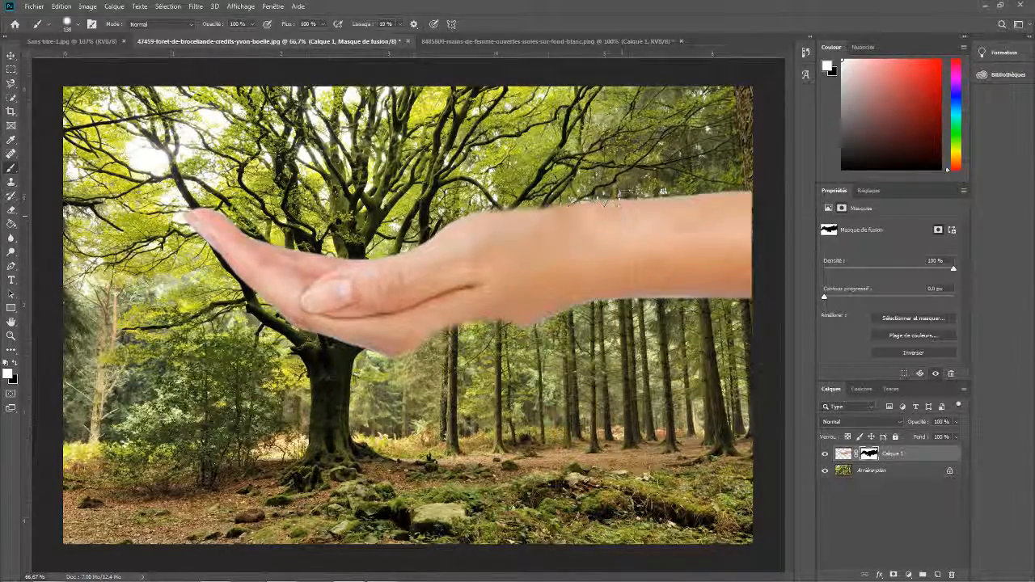
# Set the painting colour to light grey c7c7c7 and brush the mask over the hand and forearm to make them semi-transparent.
pyautogui.click(7, 373)
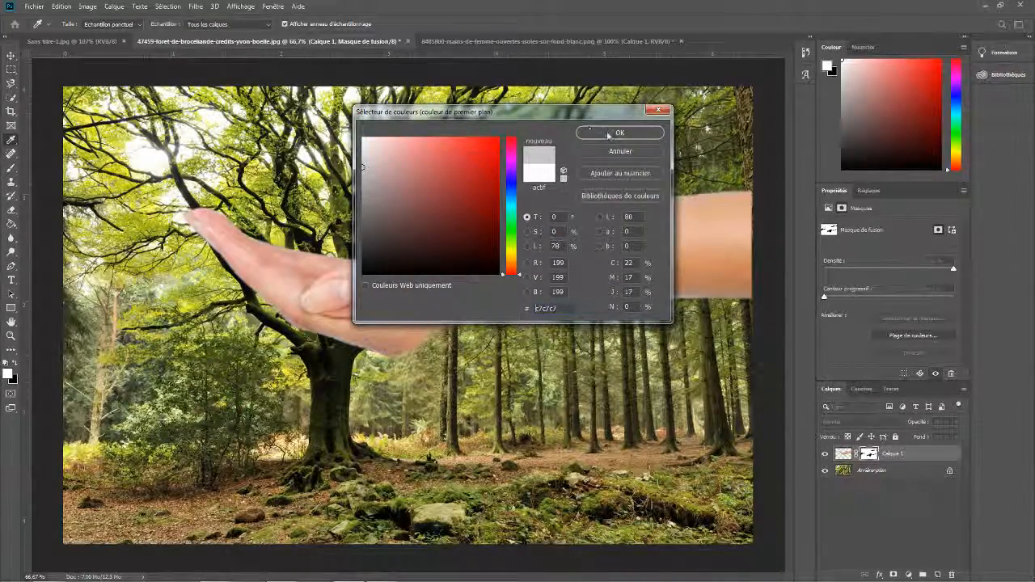
pyautogui.click(592, 132)
pyautogui.moveTo(448, 245)
pyautogui.mouseDown()
pyautogui.moveTo(443, 318)
pyautogui.moveTo(343, 324)
pyautogui.mouseUp()
pyautogui.moveTo(269, 248); pyautogui.dragTo(203, 223)
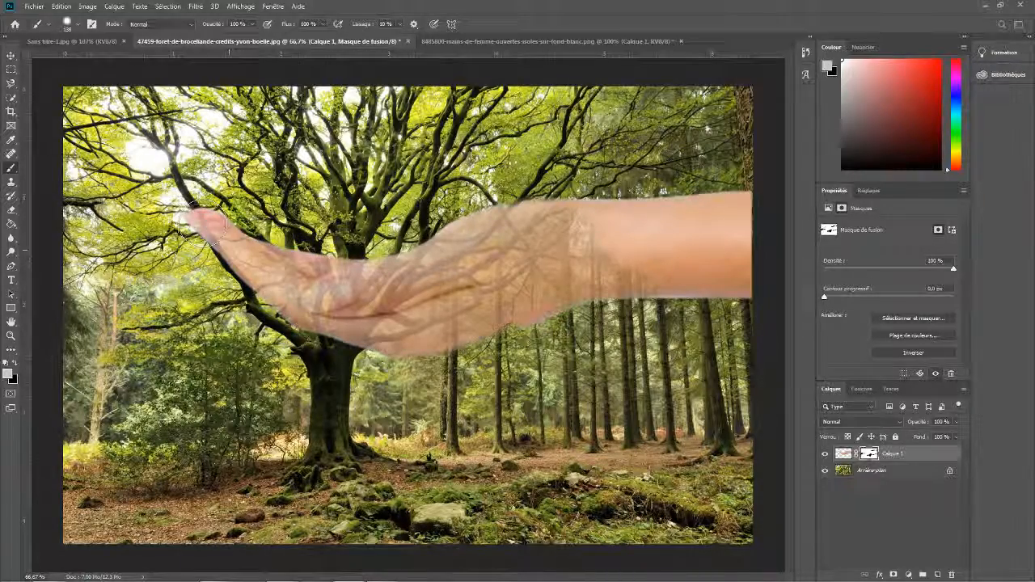
pyautogui.moveTo(659, 287)
pyautogui.mouseDown()
pyautogui.moveTo(736, 218)
pyautogui.moveTo(614, 242)
pyautogui.moveTo(703, 234)
pyautogui.mouseUp()
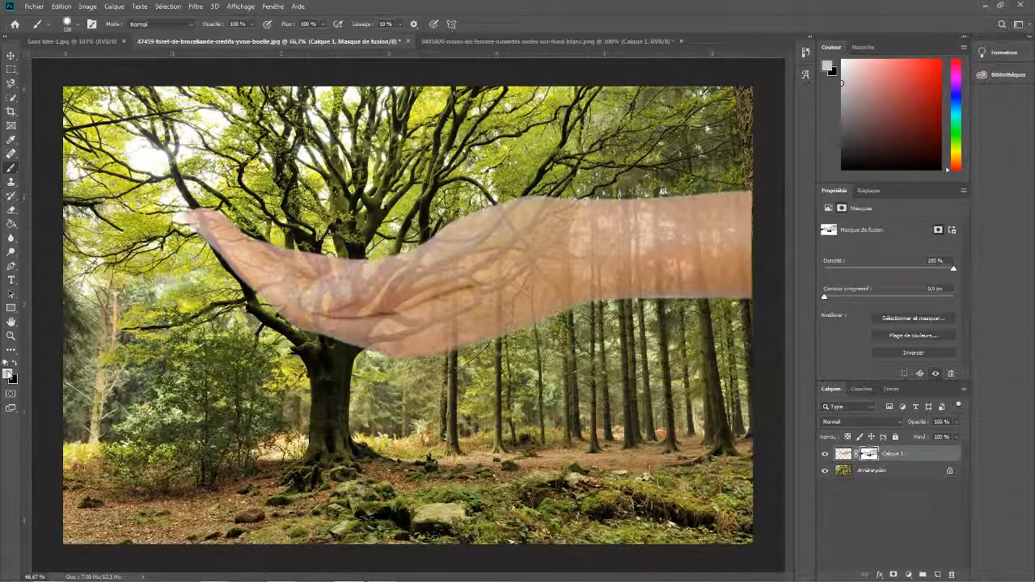
# Set the painting colour to red ff0000 and brush the layer mask over the hand and forearm.
pyautogui.click(7, 373)
pyautogui.click(498, 139)
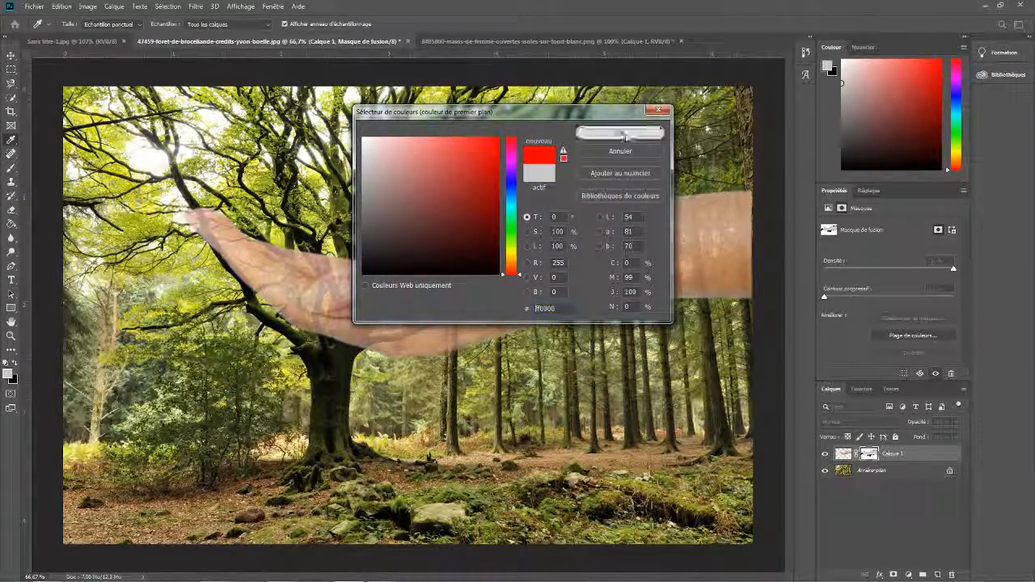
pyautogui.click(620, 134)
pyautogui.moveTo(477, 251)
pyautogui.mouseDown()
pyautogui.moveTo(537, 274)
pyautogui.moveTo(512, 254)
pyautogui.moveTo(394, 311)
pyautogui.moveTo(336, 283)
pyautogui.moveTo(299, 295)
pyautogui.moveTo(214, 256)
pyautogui.mouseUp()
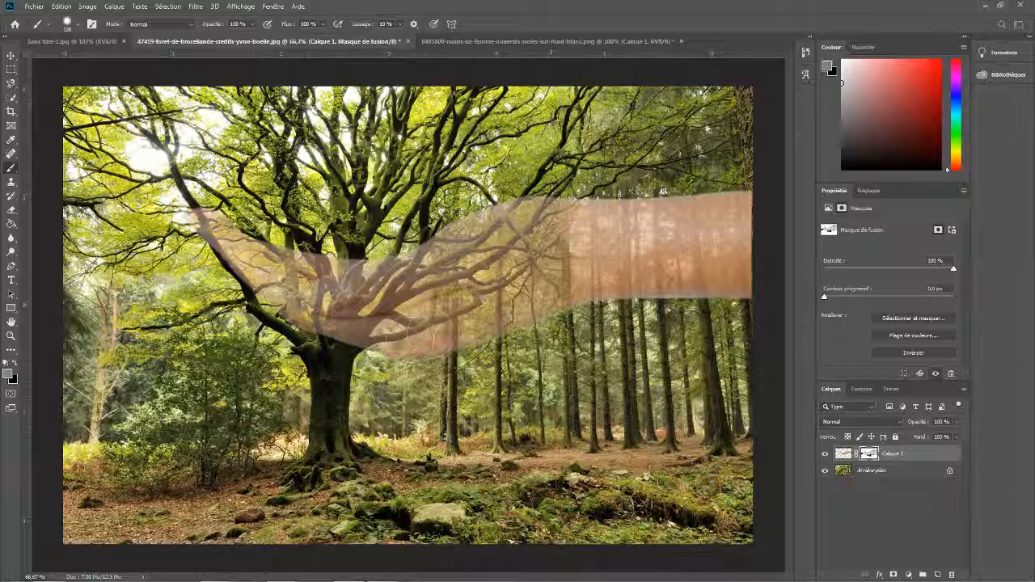
pyautogui.moveTo(763, 259)
pyautogui.mouseDown()
pyautogui.moveTo(724, 246)
pyautogui.moveTo(586, 289)
pyautogui.moveTo(665, 241)
pyautogui.moveTo(764, 211)
pyautogui.moveTo(726, 204)
pyautogui.moveTo(614, 235)
pyautogui.mouseUp()
pyautogui.moveTo(340, 232); pyautogui.dragTo(622, 210)
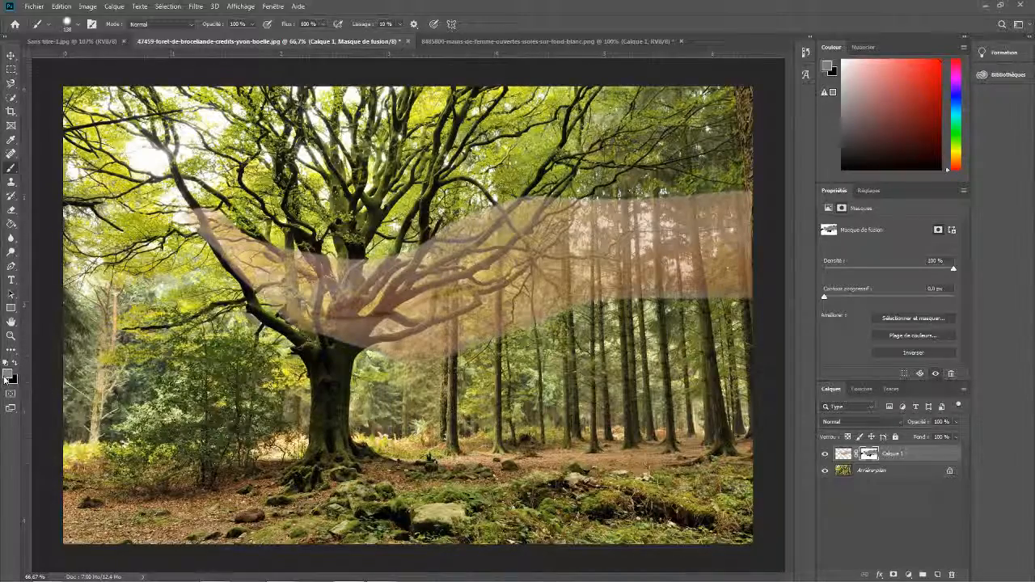
# Set the painting colour for the layer mask to a medium grey.
pyautogui.click(8, 373)
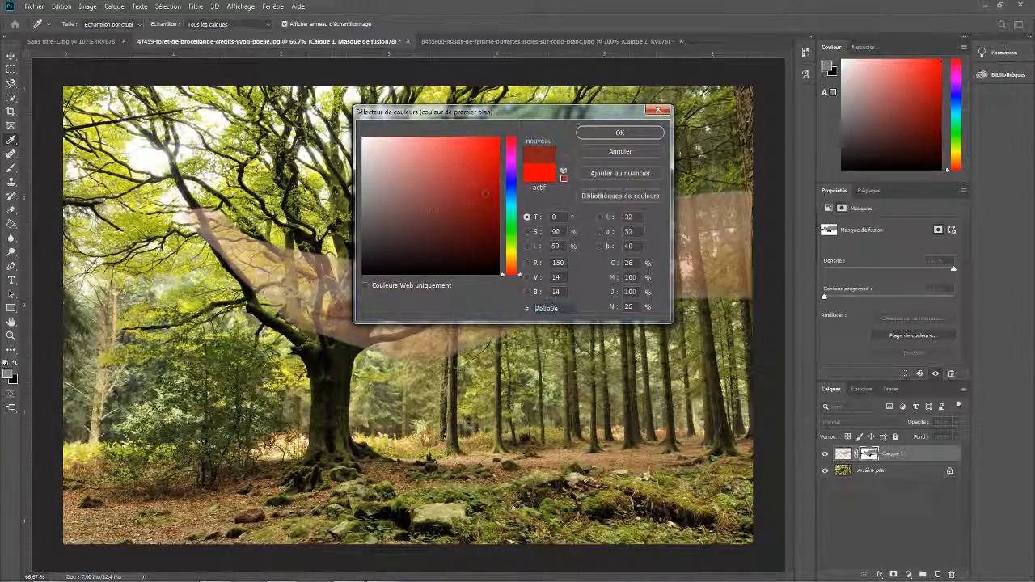
pyautogui.moveTo(355, 214); pyautogui.dragTo(171, 215)
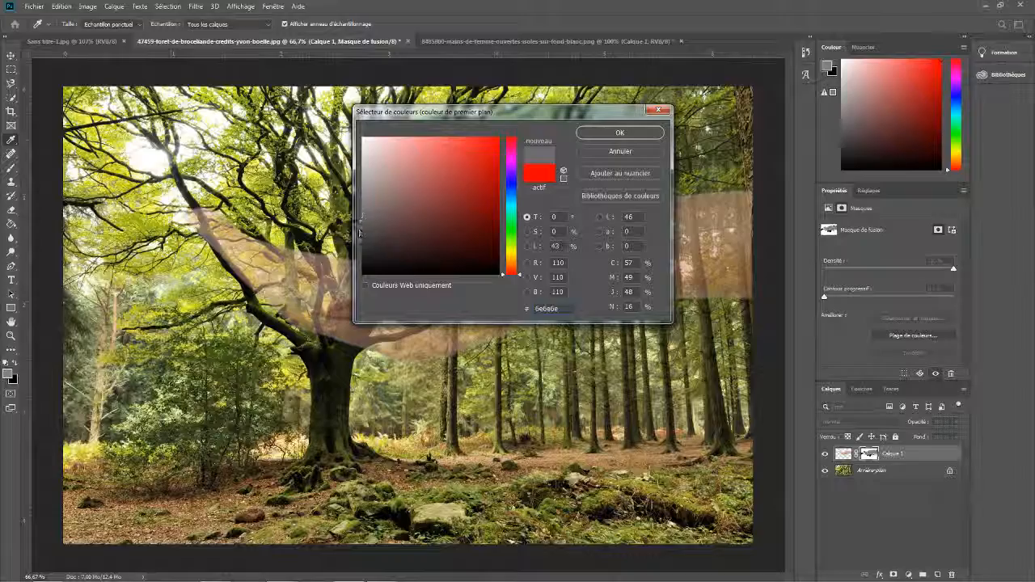
pyautogui.click(619, 132)
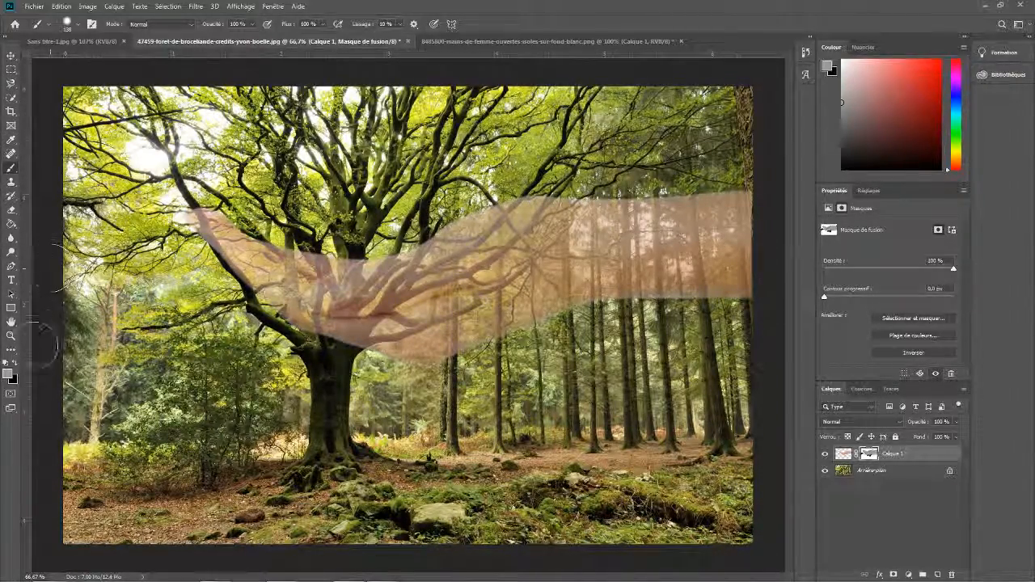
# Set the painting colour to white ffffff and brush the mask over the entire hand to make it fully opaque.
pyautogui.click(10, 373)
pyautogui.moveTo(366, 154); pyautogui.dragTo(361, 136)
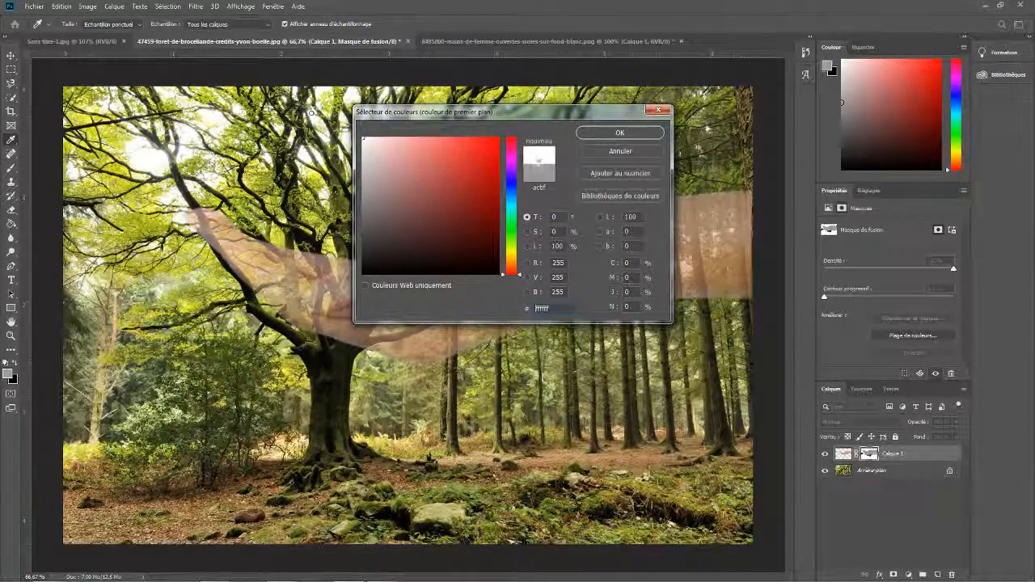
pyautogui.click(619, 134)
pyautogui.moveTo(488, 252)
pyautogui.mouseDown()
pyautogui.moveTo(491, 305)
pyautogui.moveTo(396, 304)
pyautogui.moveTo(566, 262)
pyautogui.moveTo(714, 245)
pyautogui.moveTo(508, 202)
pyautogui.mouseUp()
pyautogui.moveTo(647, 212)
pyautogui.mouseDown()
pyautogui.moveTo(762, 231)
pyautogui.moveTo(752, 279)
pyautogui.mouseUp()
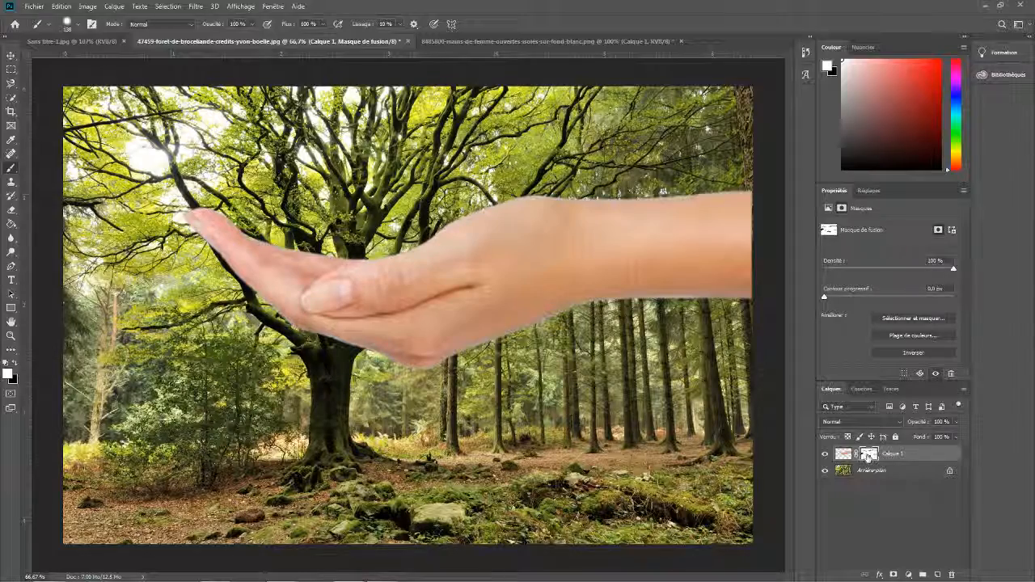
# Delete the hand layer together with its mask from the forest image.
pyautogui.click(903, 456)
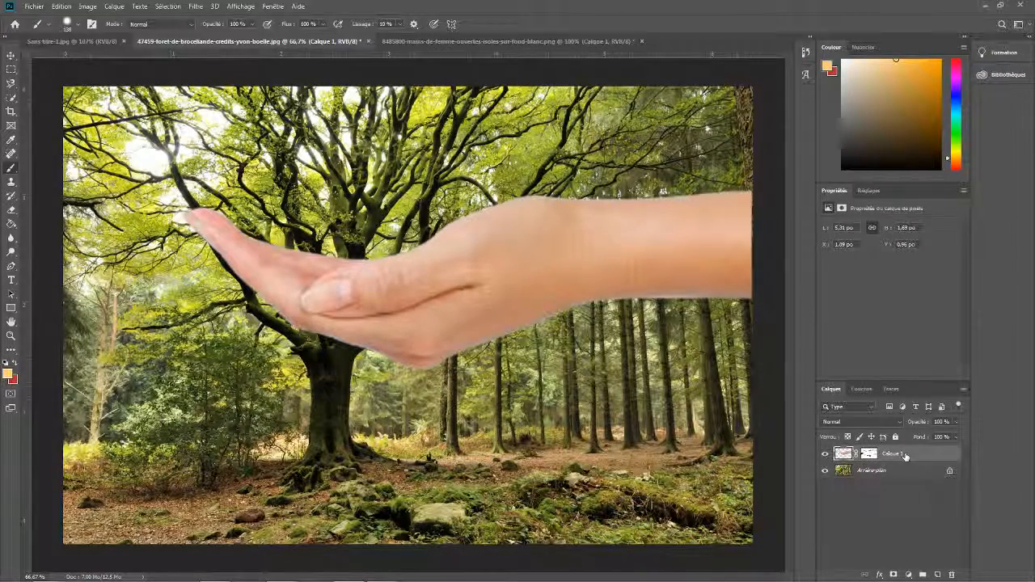
pyautogui.press('Delete')
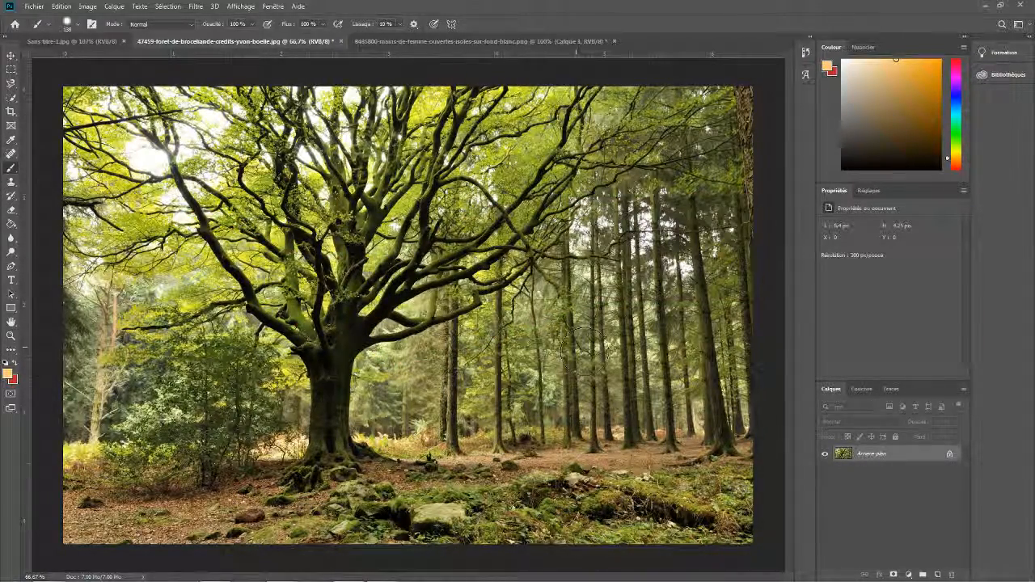
# Return to the Sans titre-1.jpg composite, discard any stray brush stroke and view the entire image.
pyautogui.click(61, 42)
pyautogui.moveTo(485, 331); pyautogui.dragTo(551, 328)
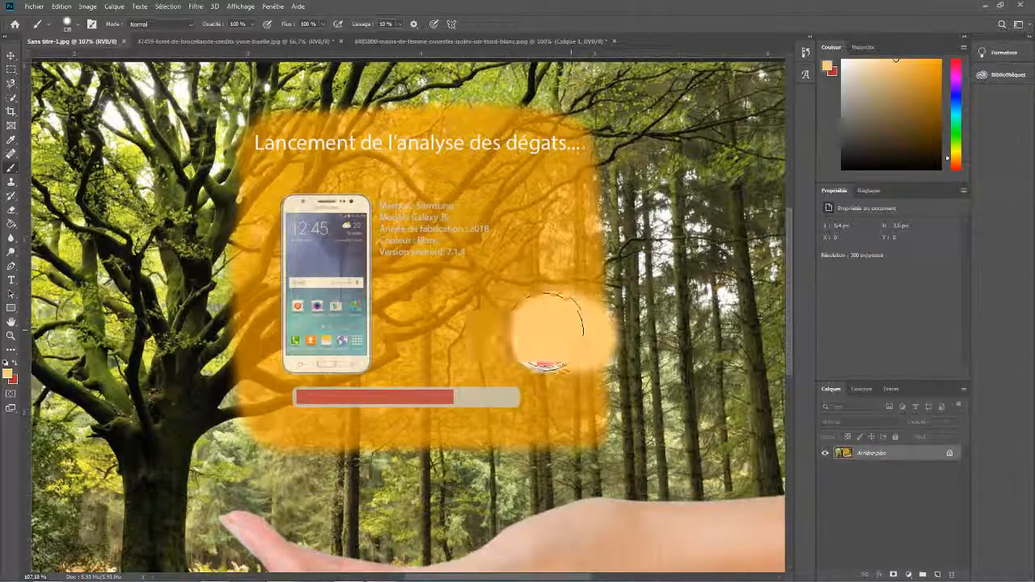
pyautogui.hotkey('ctrl', 'z')
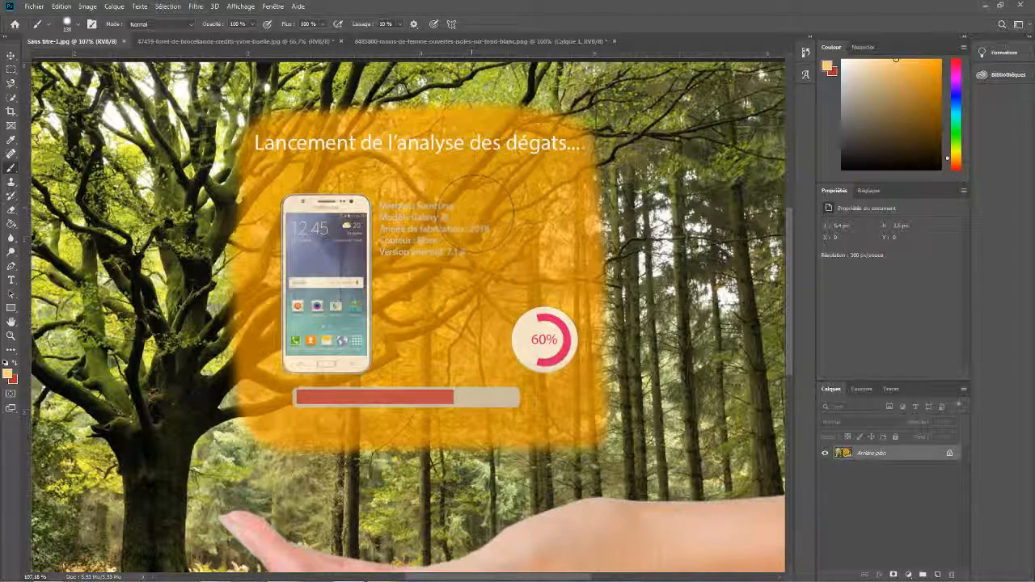
pyautogui.scroll(-10, 579, 132)
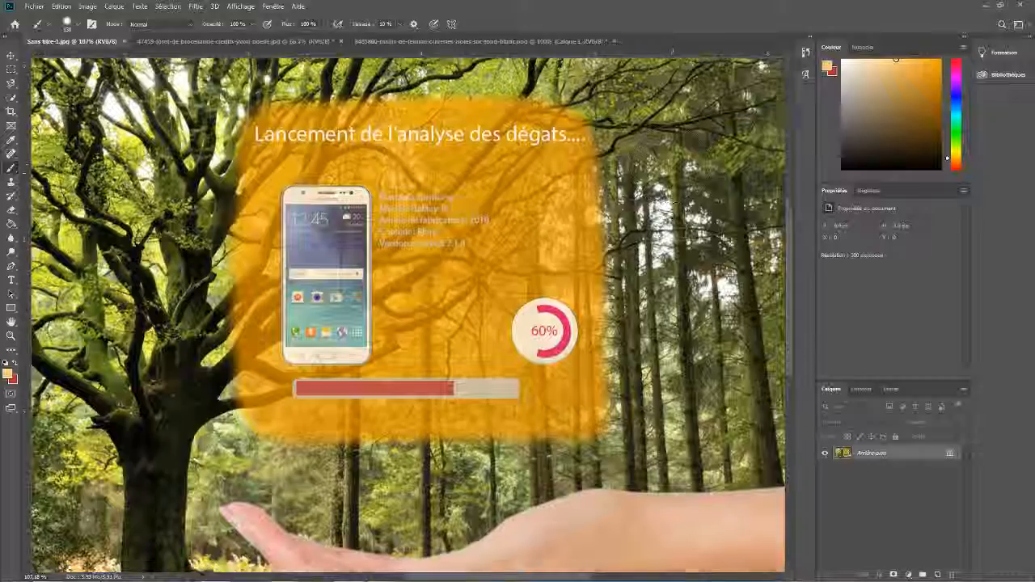
pyautogui.scroll(-4, 283, 339)
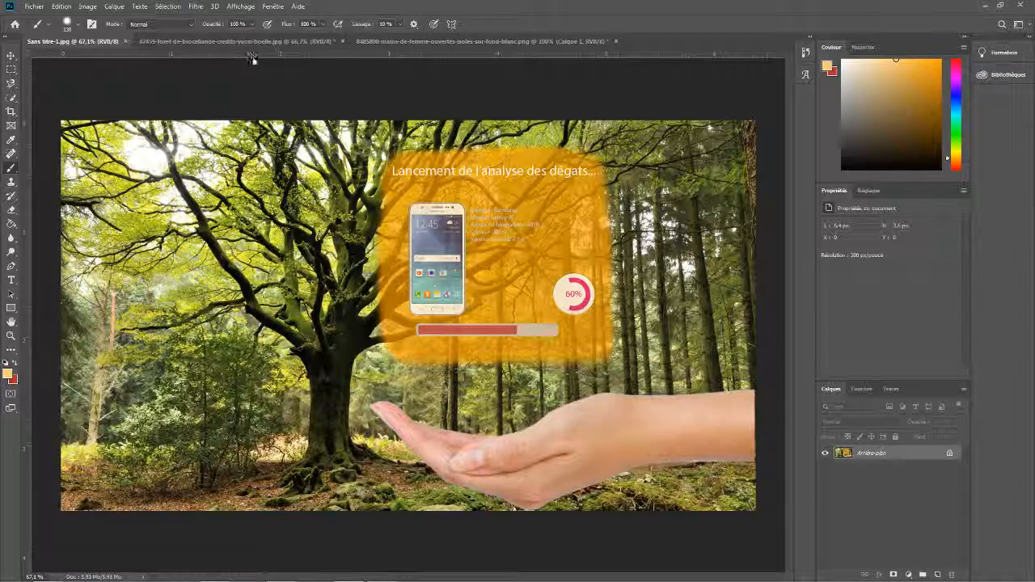
pyautogui.moveTo(504, 579)
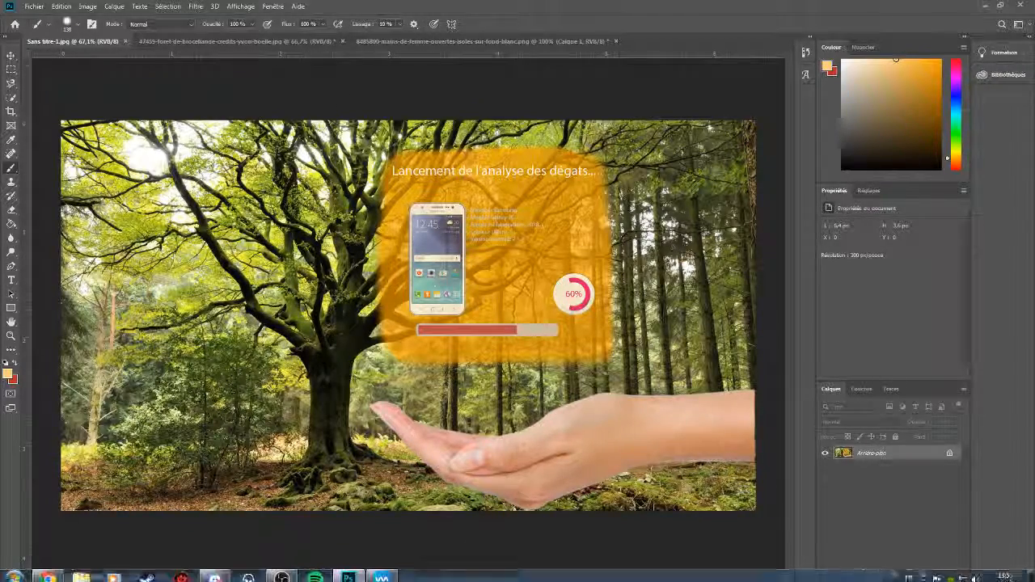